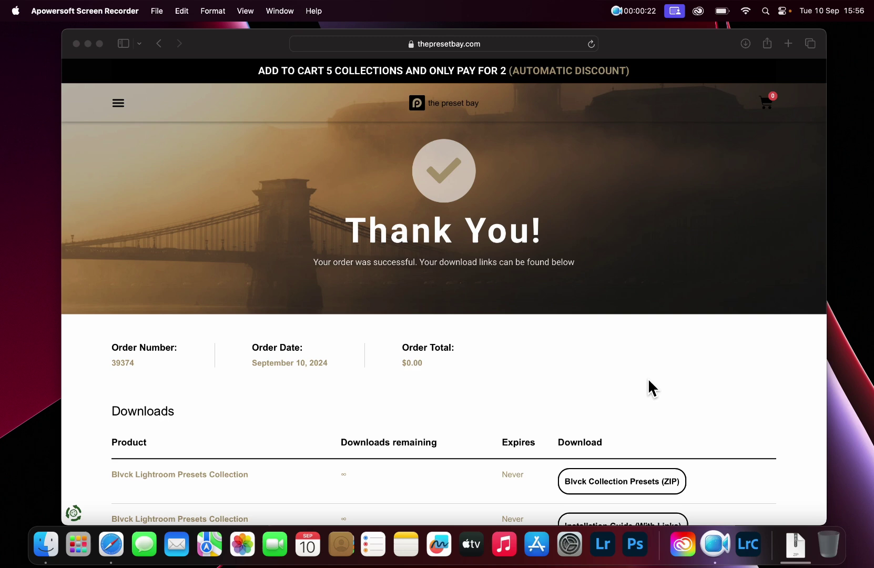
{"action": "scroll", "coordinate": [649, 381], "scroll_direction": "up", "scroll_amount": 1}
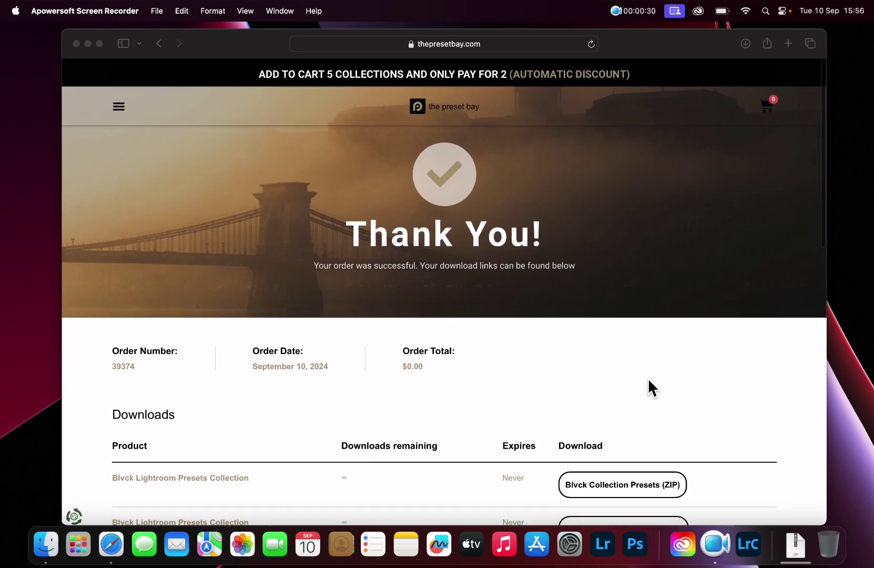
{"action": "scroll", "coordinate": [649, 381], "scroll_direction": "down", "scroll_amount": 3}
{"action": "scroll", "coordinate": [648, 378], "scroll_direction": "down", "scroll_amount": 2}
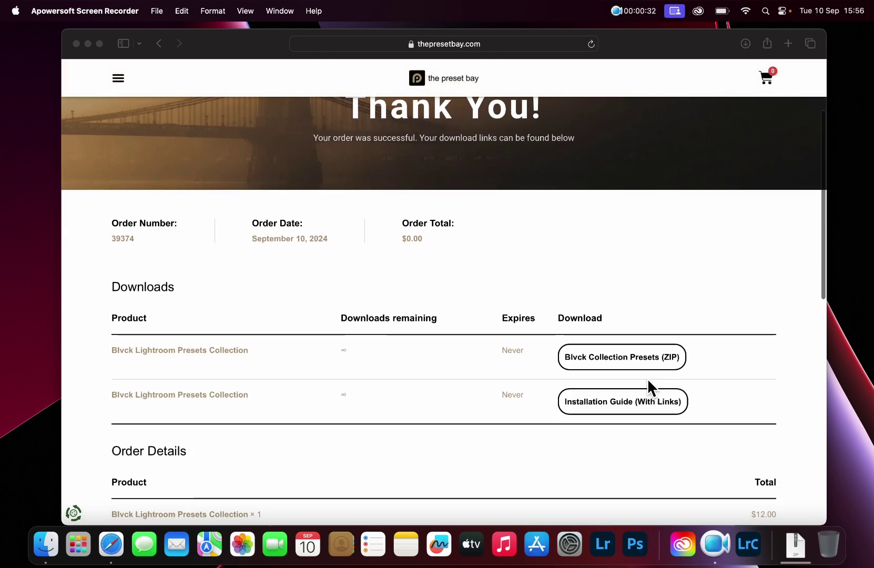
Download the 'Blvck Collection Presets (ZIP)' file from the Safari order confirmation page
{"action": "left_click", "coordinate": [674, 359]}
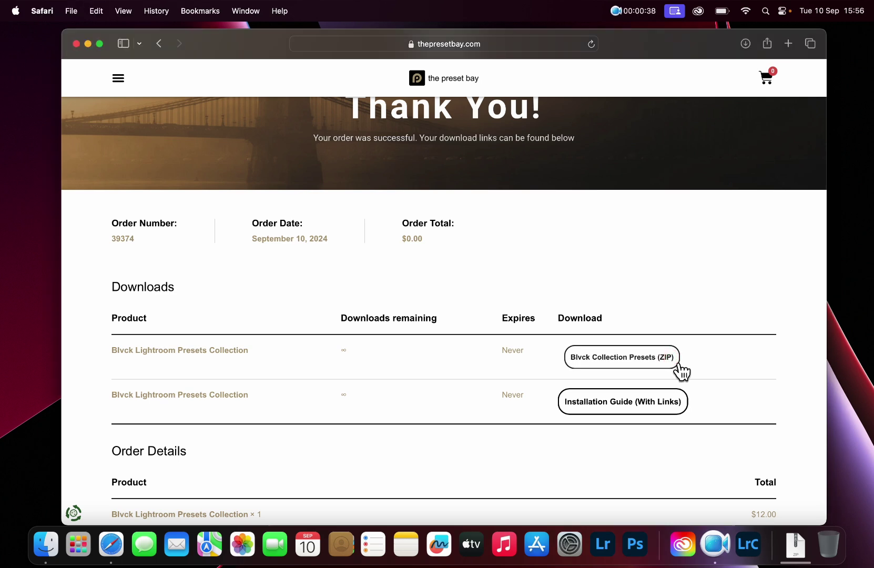
{"action": "left_click", "coordinate": [673, 358]}
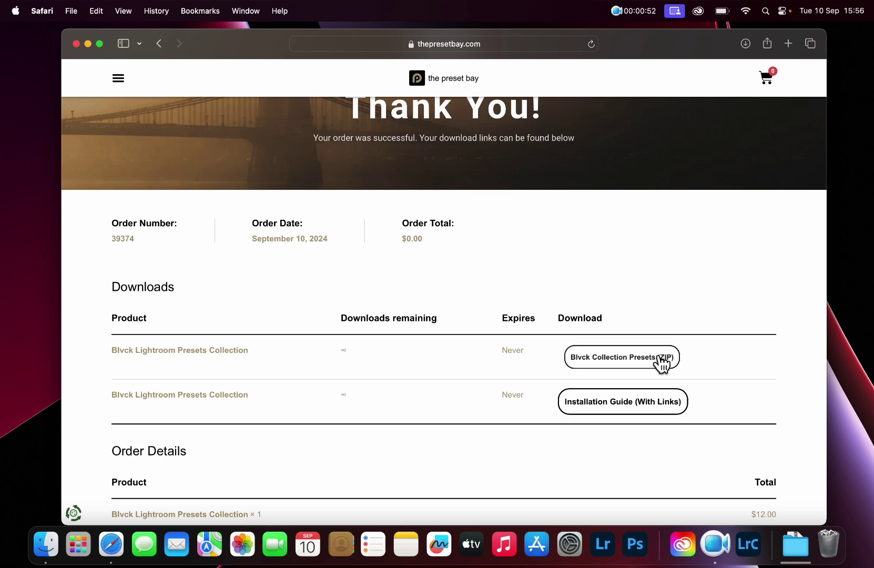
Hide the browser and unzip the Blvck Lightroom archive in Finder's Downloads folder
{"action": "left_click", "coordinate": [89, 46]}
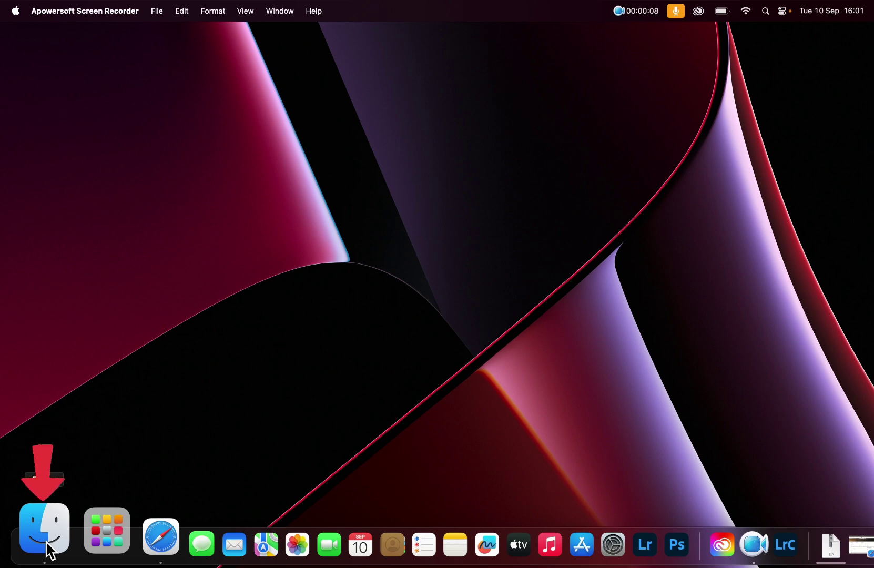
{"action": "left_click", "coordinate": [47, 549]}
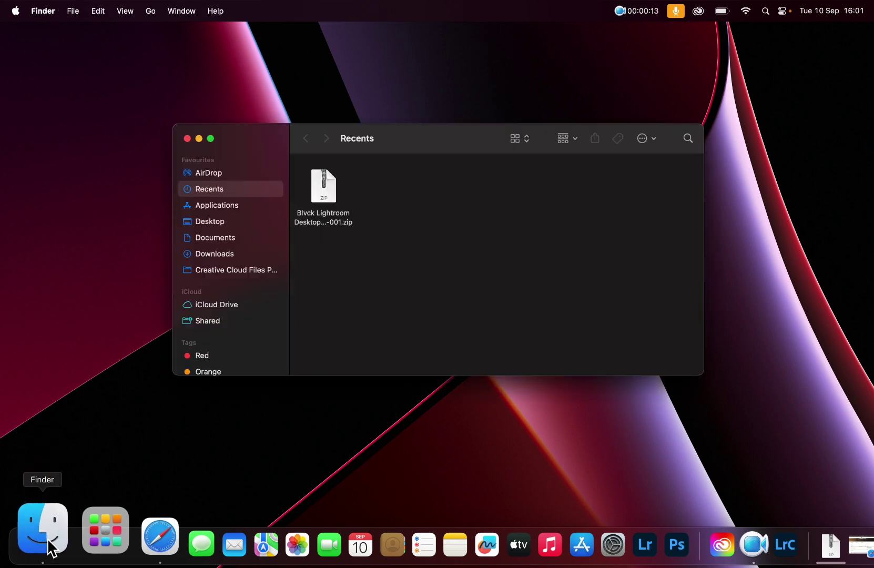
{"action": "left_click", "coordinate": [260, 257]}
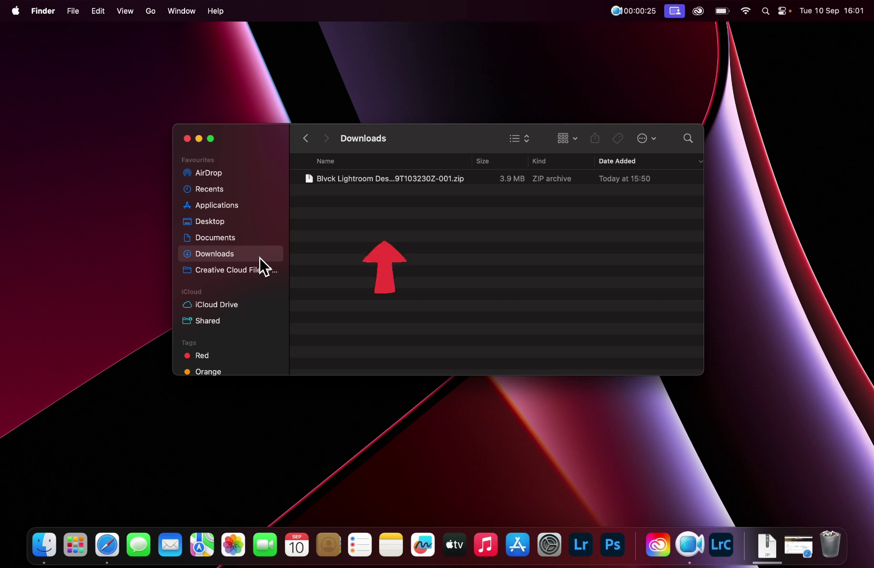
{"action": "left_click", "coordinate": [426, 179]}
{"action": "double_click", "coordinate": [428, 180]}
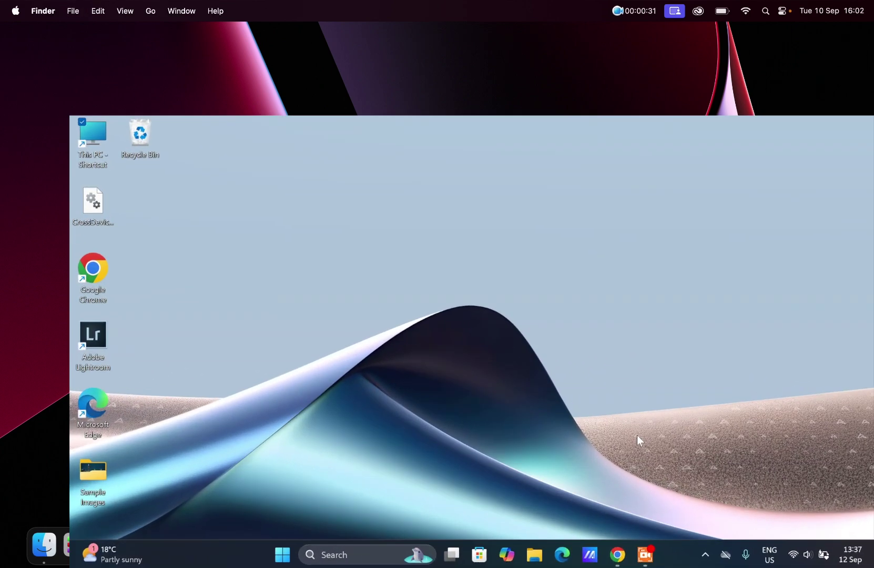
Extract All the Blvck preset zip in Downloads, then hide the Windows desktop
{"action": "left_click", "coordinate": [533, 558]}
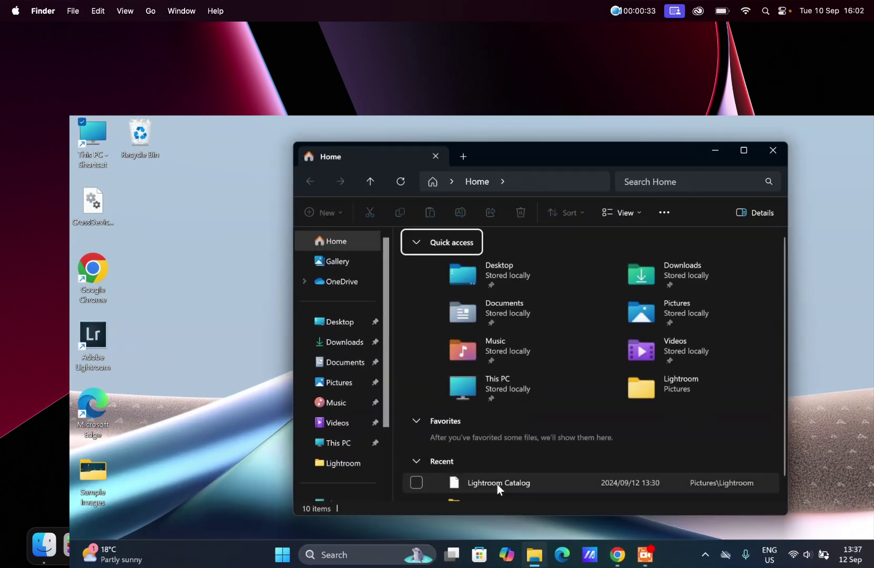
{"action": "left_click", "coordinate": [362, 348]}
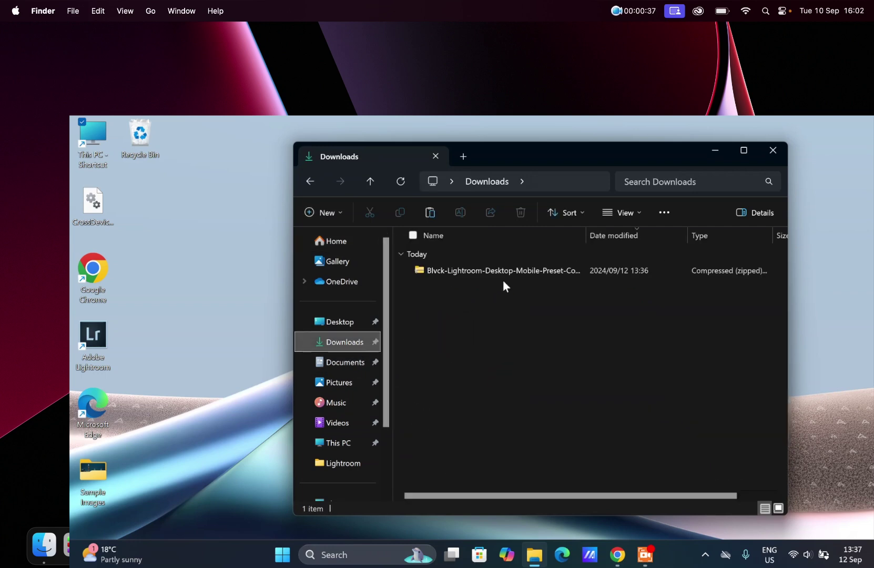
{"action": "right_click", "coordinate": [519, 269]}
{"action": "left_click", "coordinate": [555, 293]}
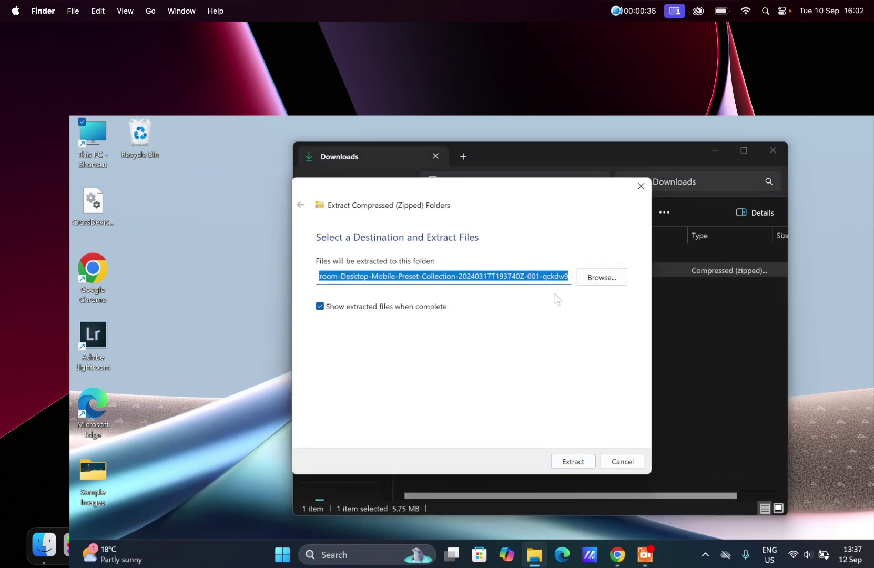
{"action": "left_click", "coordinate": [577, 462]}
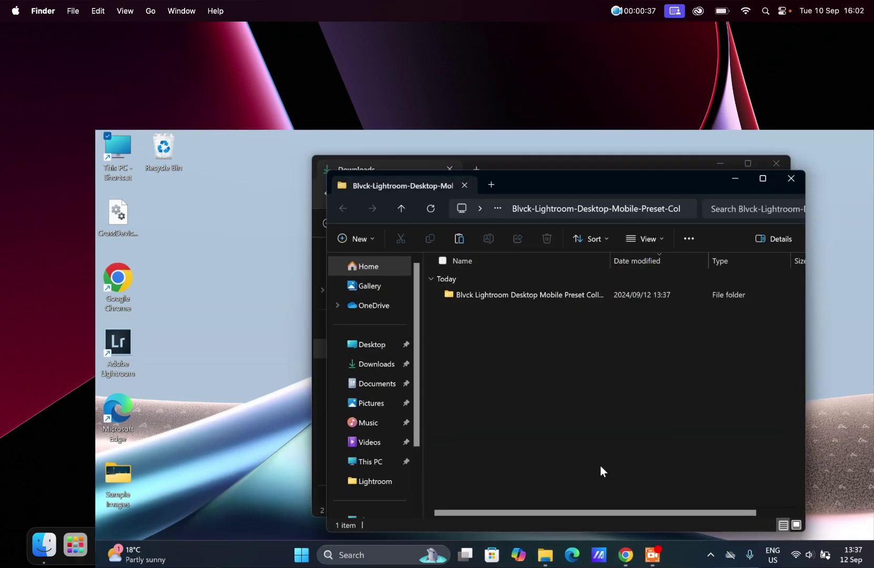
{"action": "key", "text": "super+m"}
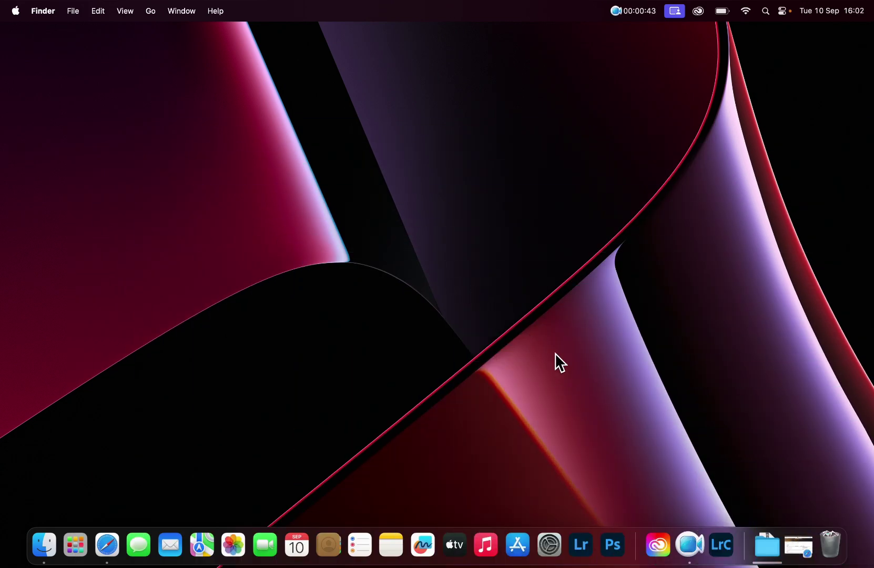
Launch Lightroom Classic and switch the night city photo to the Develop module
{"action": "left_click", "coordinate": [729, 545]}
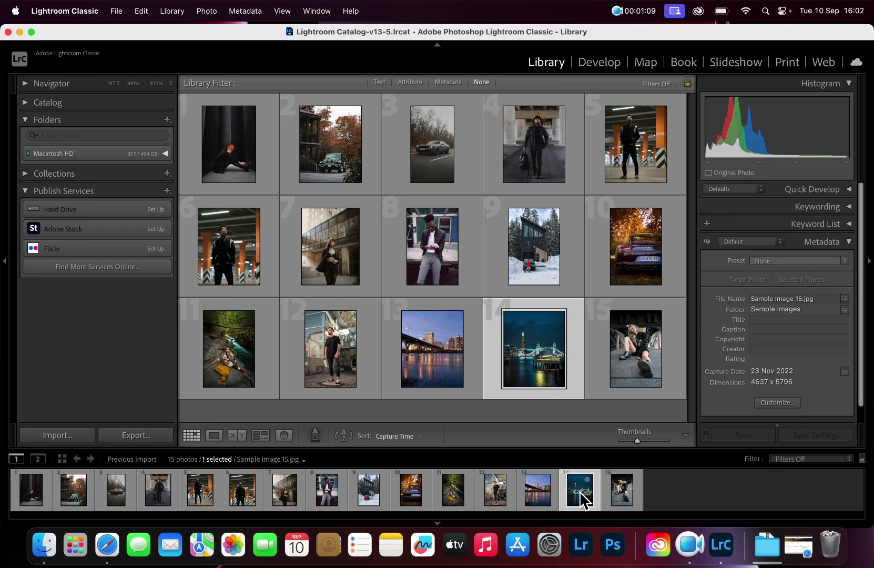
{"action": "mouse_move", "coordinate": [635, 144]}
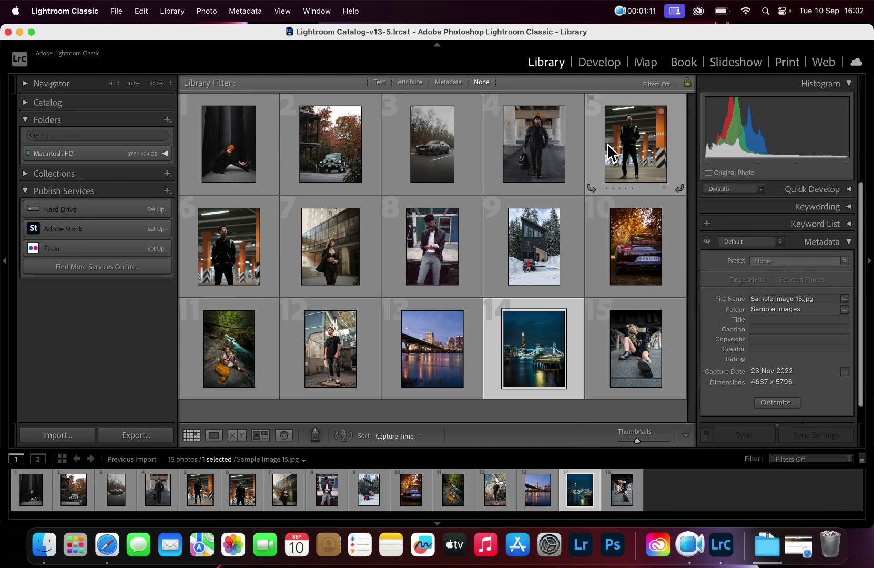
{"action": "left_click", "coordinate": [616, 68]}
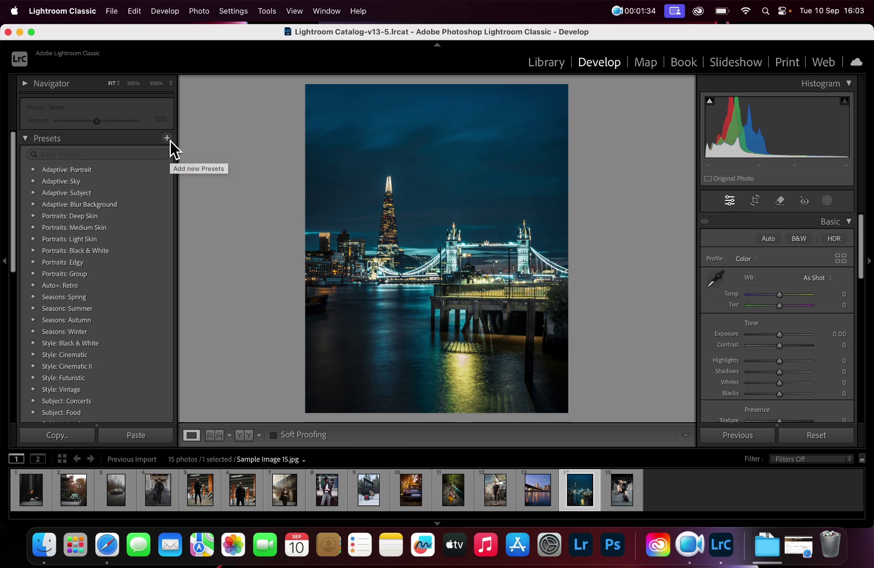
Import presets from 'Desktop (XMP).zip' in Downloads > Blvck collection > 1 Desktop
{"action": "left_click", "coordinate": [167, 138]}
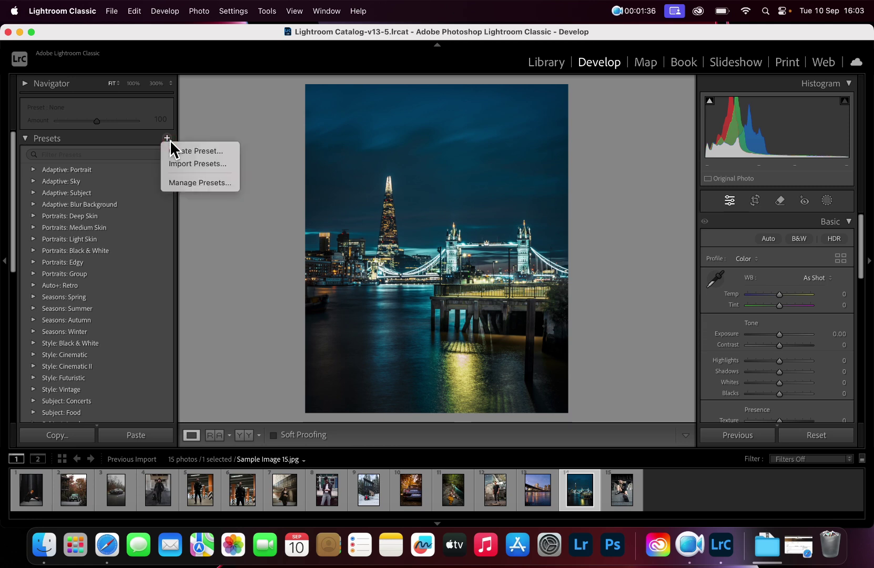
{"action": "left_click", "coordinate": [231, 164]}
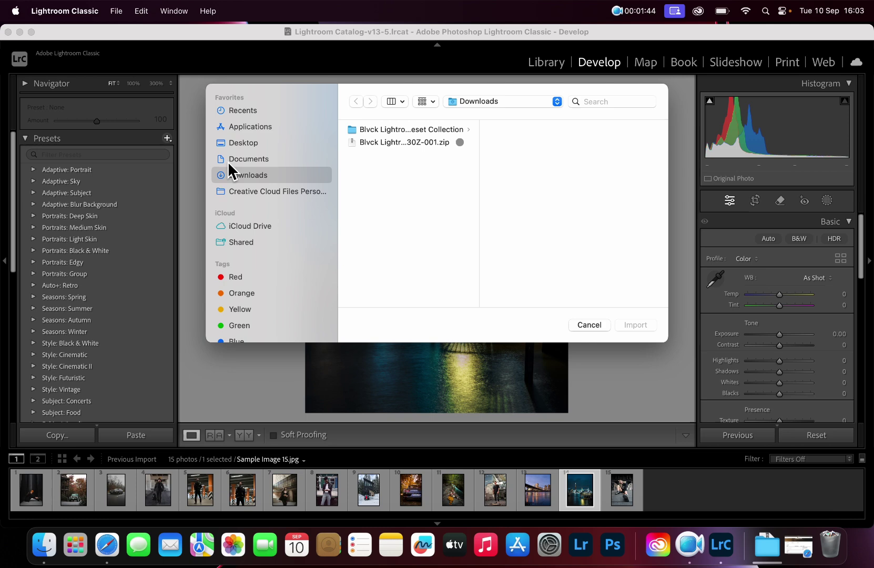
{"action": "left_click", "coordinate": [283, 179]}
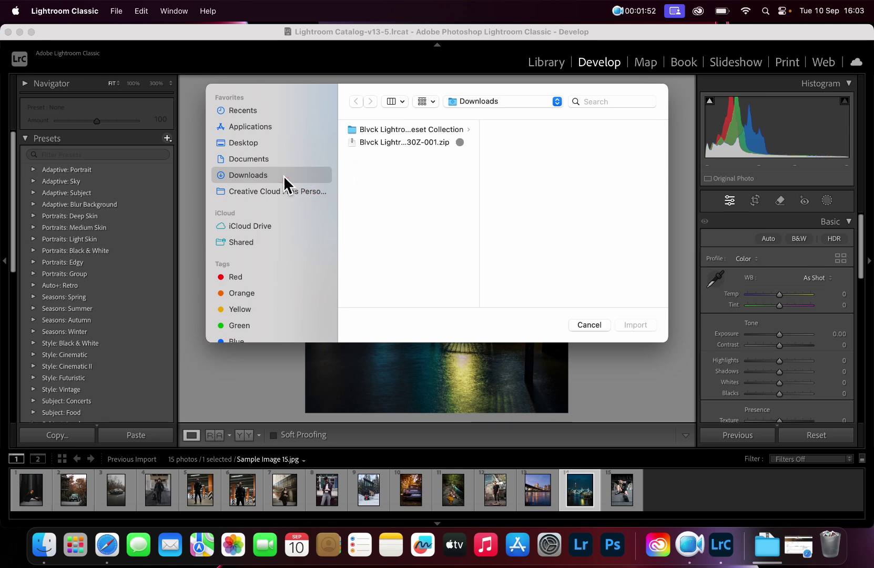
{"action": "left_click", "coordinate": [446, 129]}
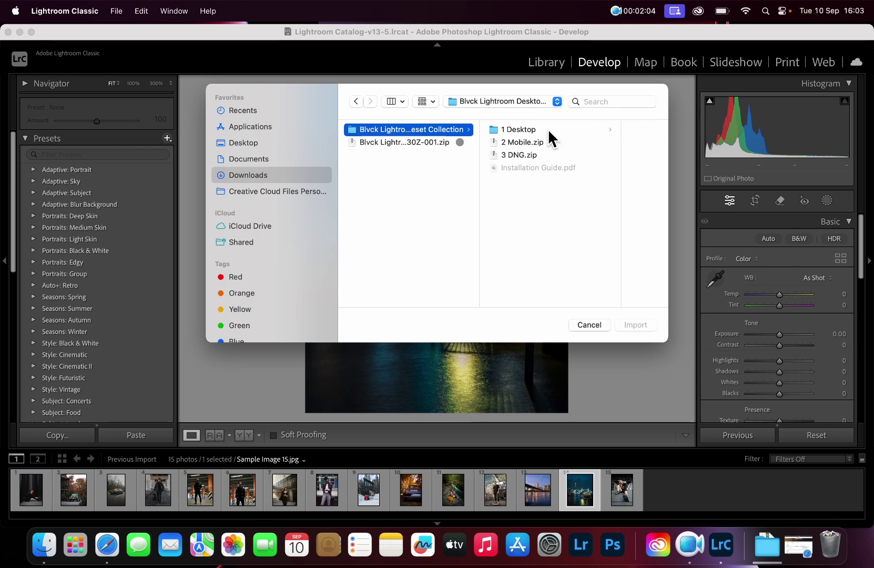
{"action": "left_click", "coordinate": [548, 130]}
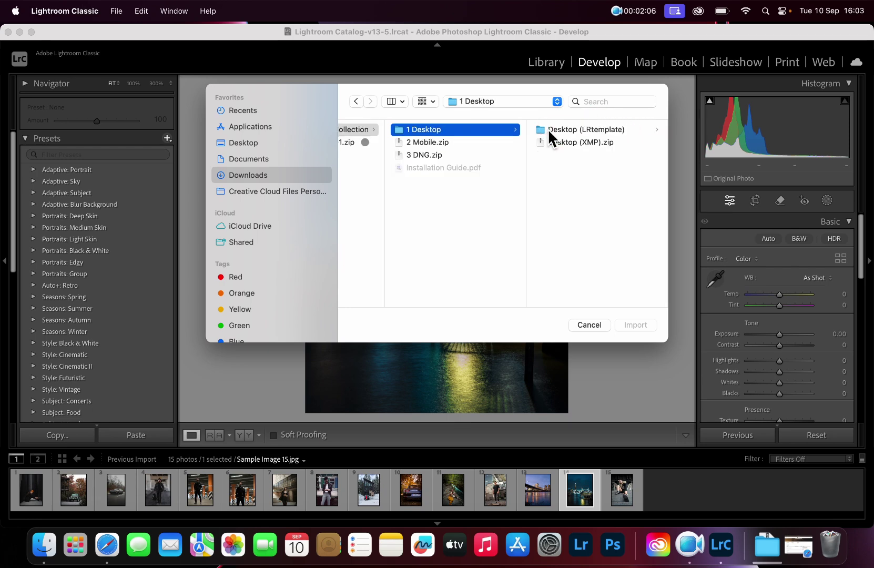
{"action": "left_click", "coordinate": [610, 144]}
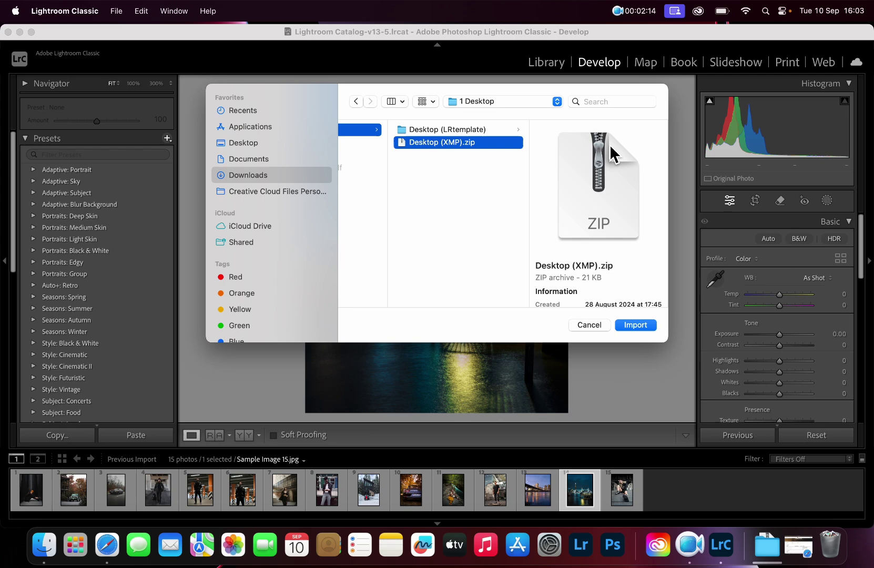
{"action": "left_click", "coordinate": [636, 325]}
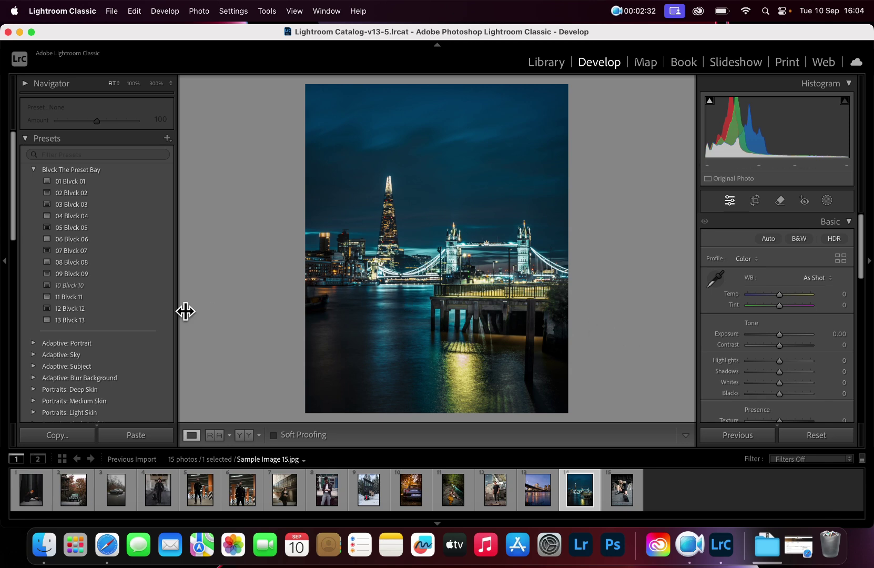
Apply the '12 Blvck 12' preset to the night city photo and test its Amount strength
{"action": "left_click", "coordinate": [88, 311]}
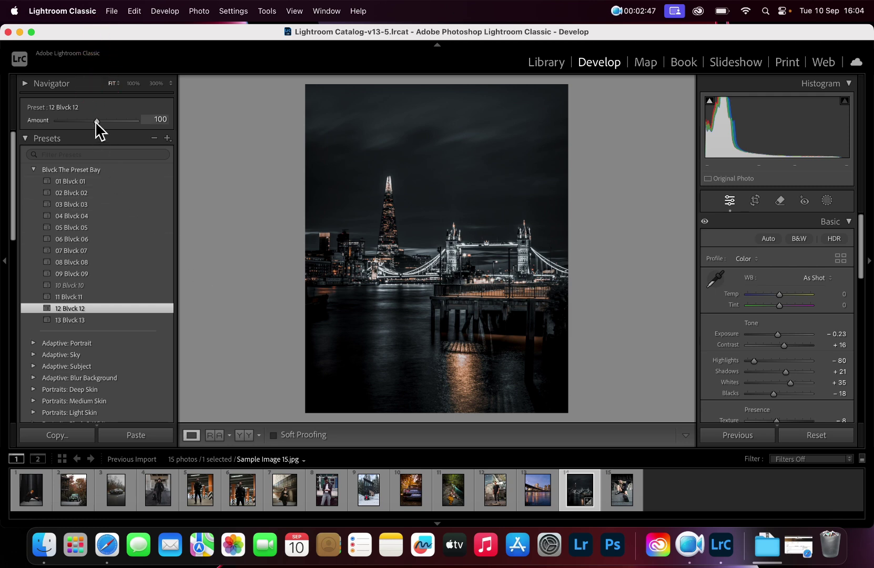
{"action": "mouse_move", "coordinate": [94, 121]}
{"action": "left_mouse_down"}
{"action": "mouse_move", "coordinate": [87, 126]}
{"action": "mouse_move", "coordinate": [132, 127]}
{"action": "mouse_move", "coordinate": [99, 127]}
{"action": "left_mouse_up"}
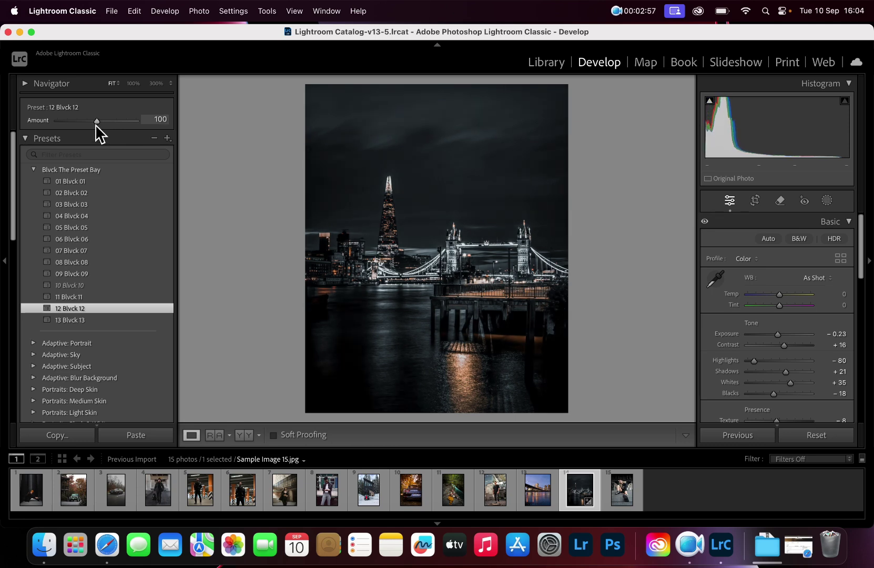